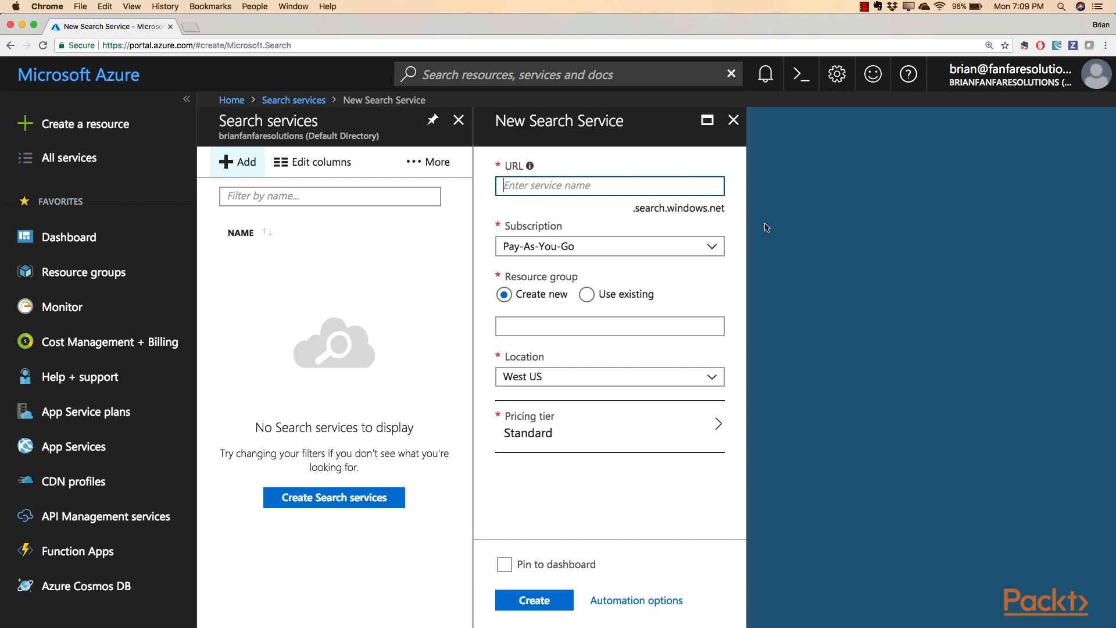
# Set the new search service's URL to packt-publishing and assign it to the existing resource group packt_publishing.
pyautogui.write('packt-publishing')
pyautogui.click(587, 295)
pyautogui.click(590, 325)
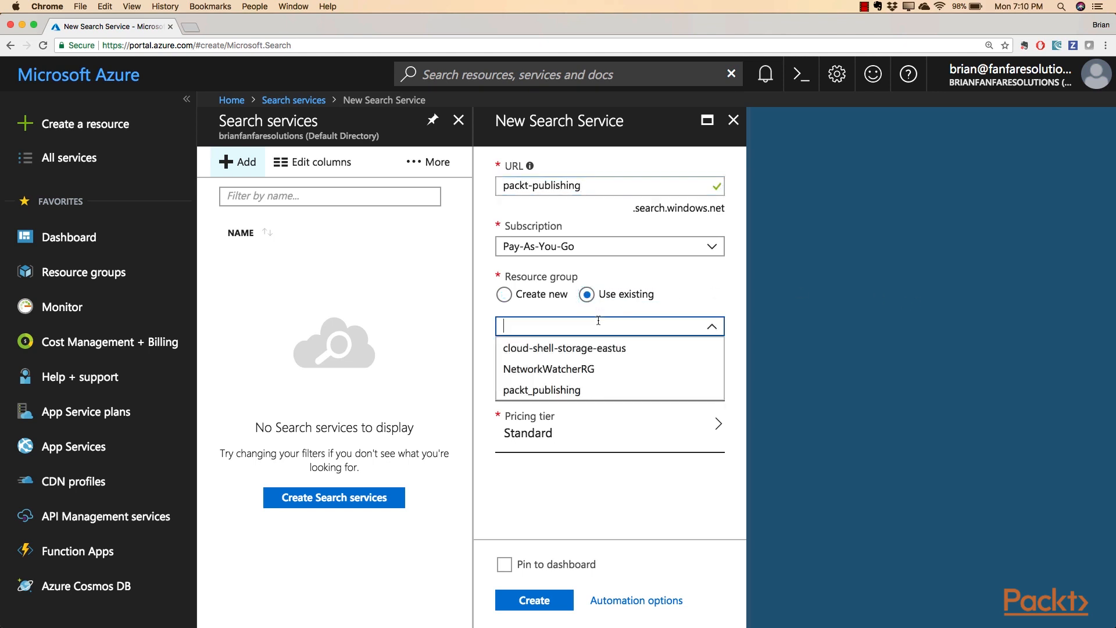
pyautogui.click(604, 389)
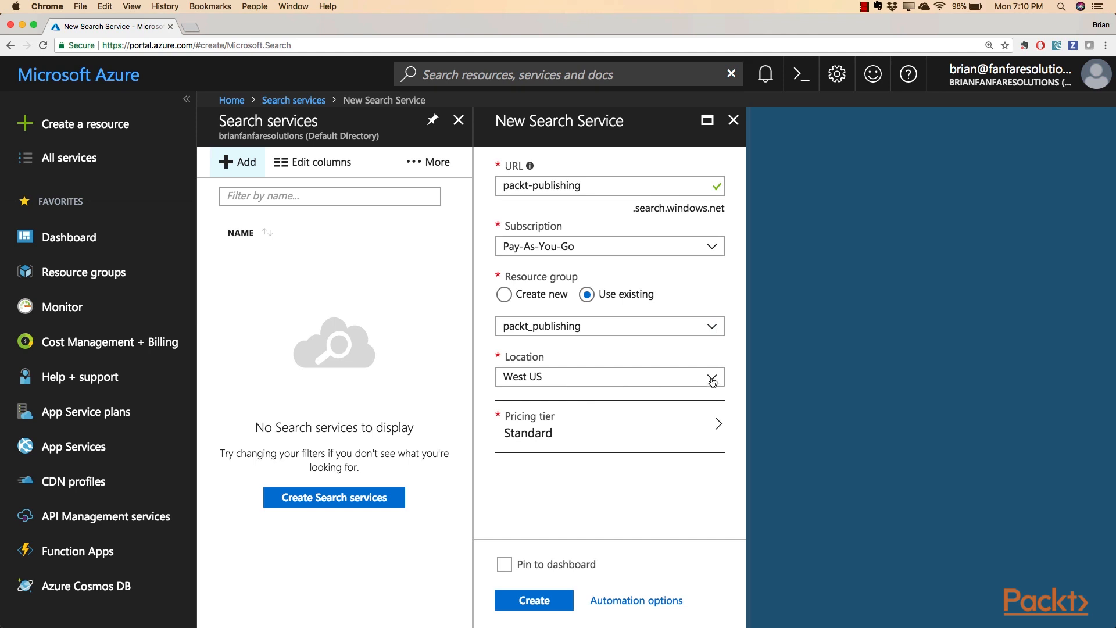
# Compare the pricing tiers, keep the Standard tier for the search service, and create the service.
pyautogui.click(590, 429)
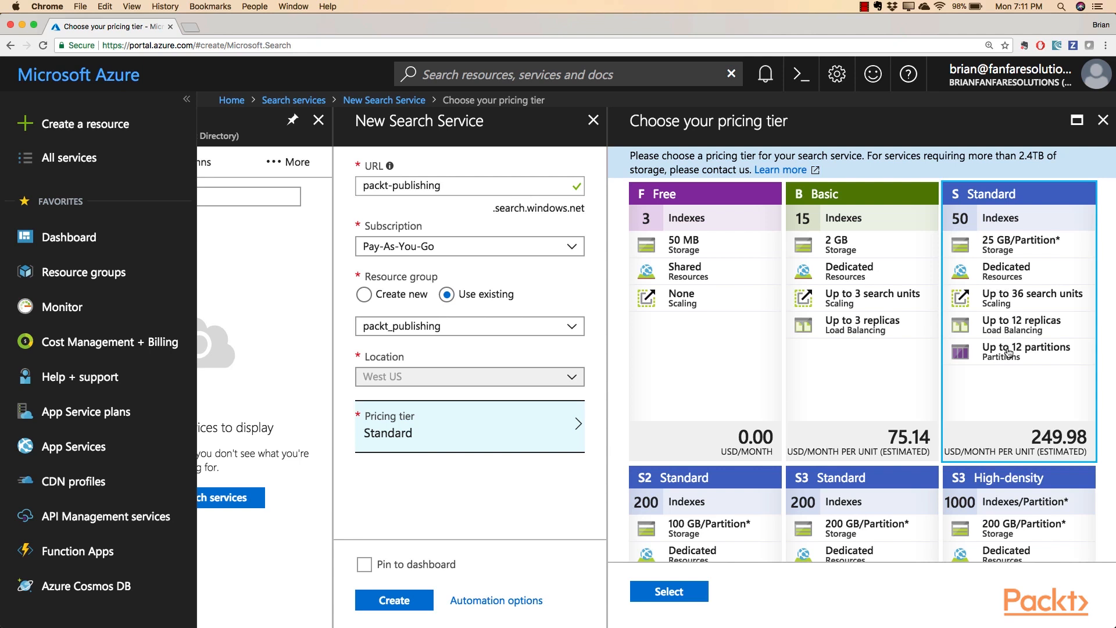
pyautogui.scroll(-3, 1009, 353)
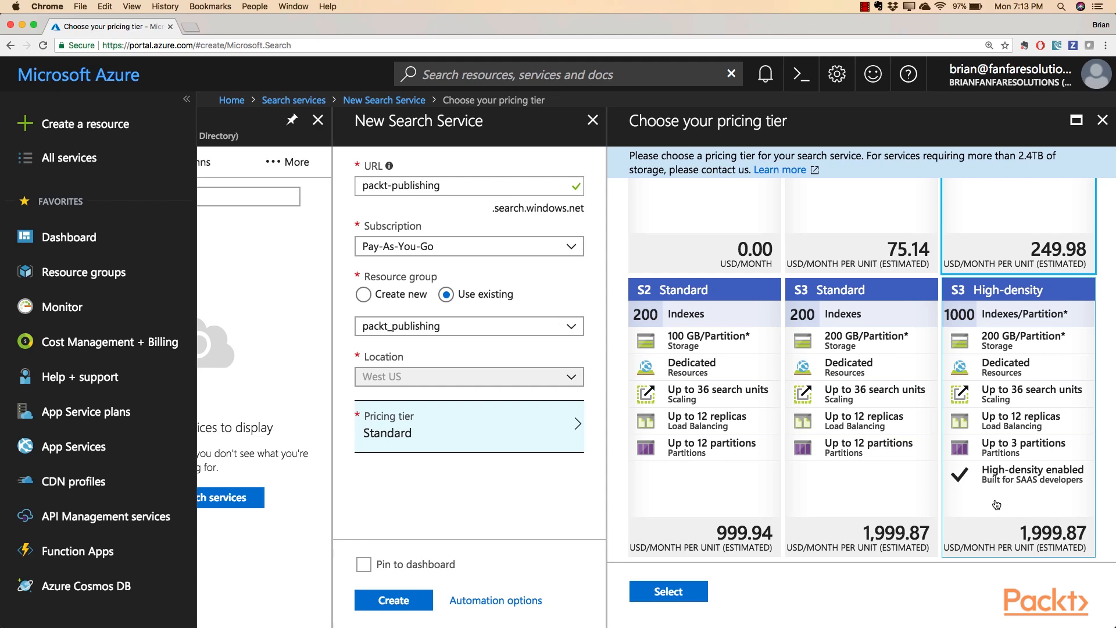
pyautogui.scroll(5, 997, 504)
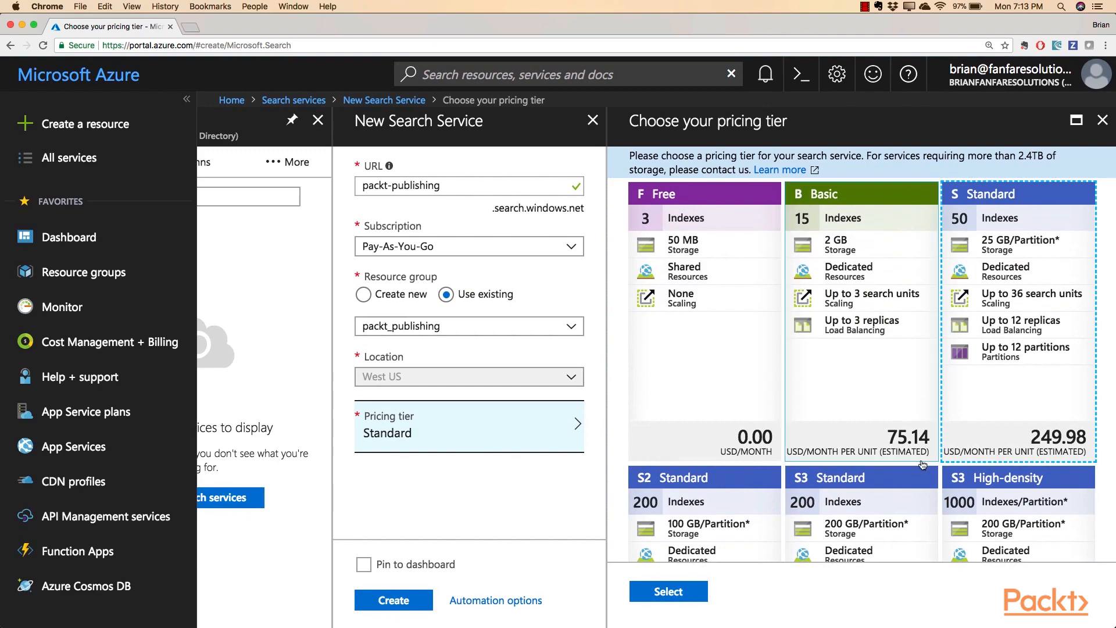
pyautogui.scroll(-4, 921, 464)
pyautogui.click(668, 590)
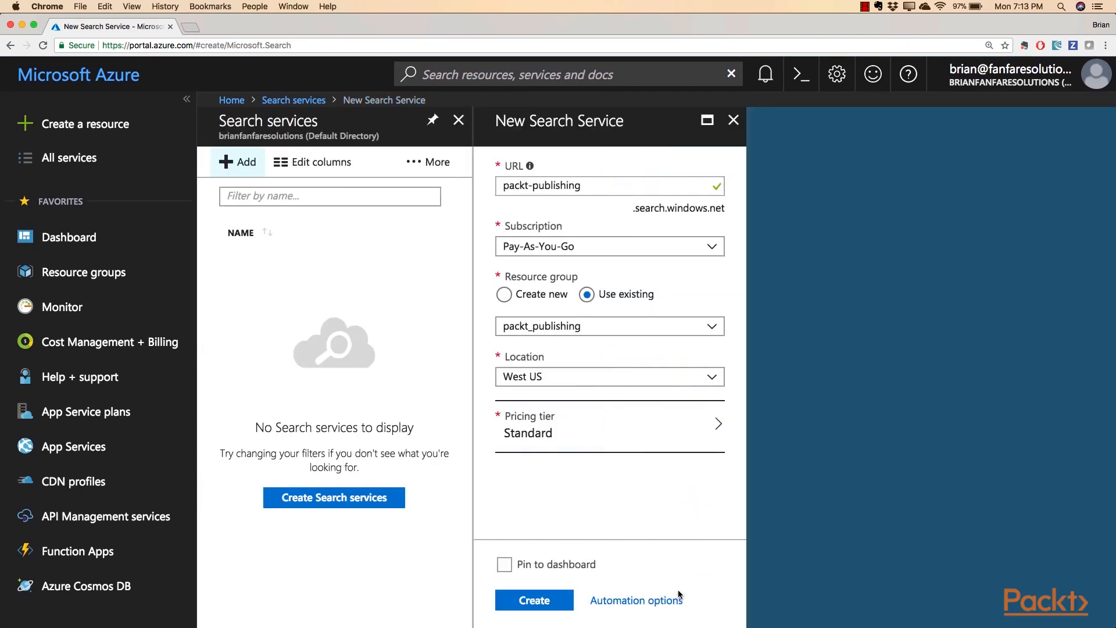
pyautogui.click(536, 602)
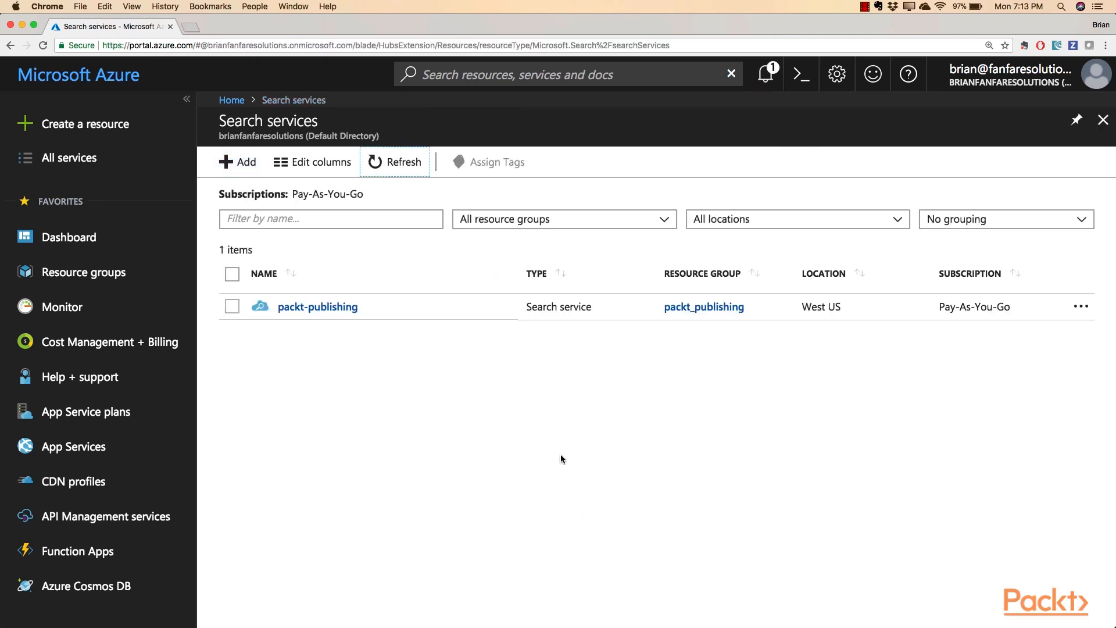
# Open the packt-publishing search service and start a new index named products.
pyautogui.click(329, 309)
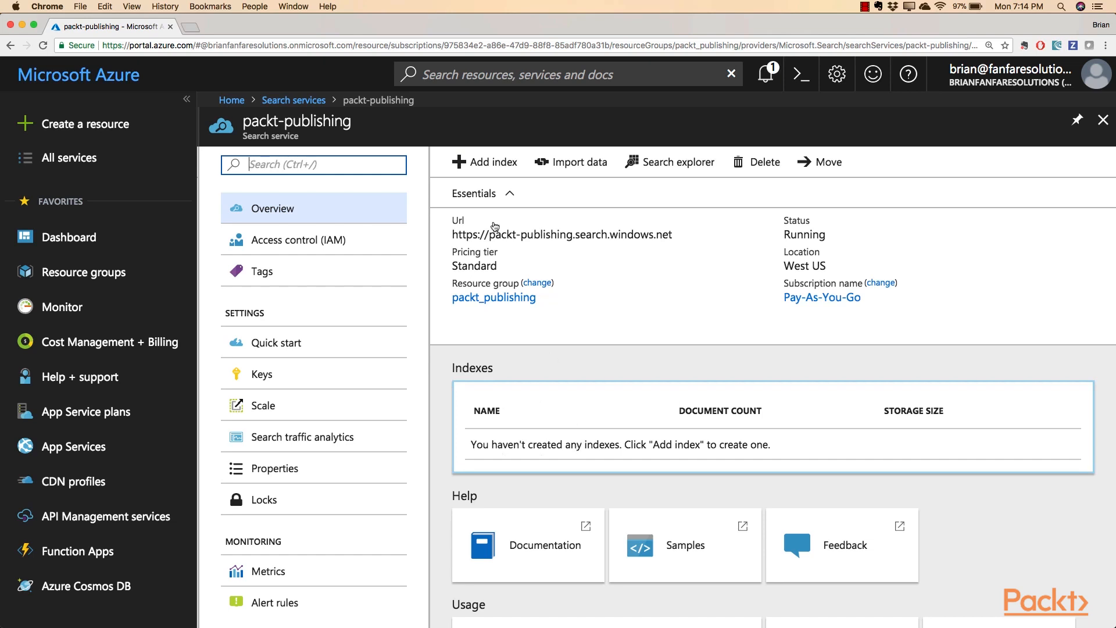
pyautogui.click(476, 160)
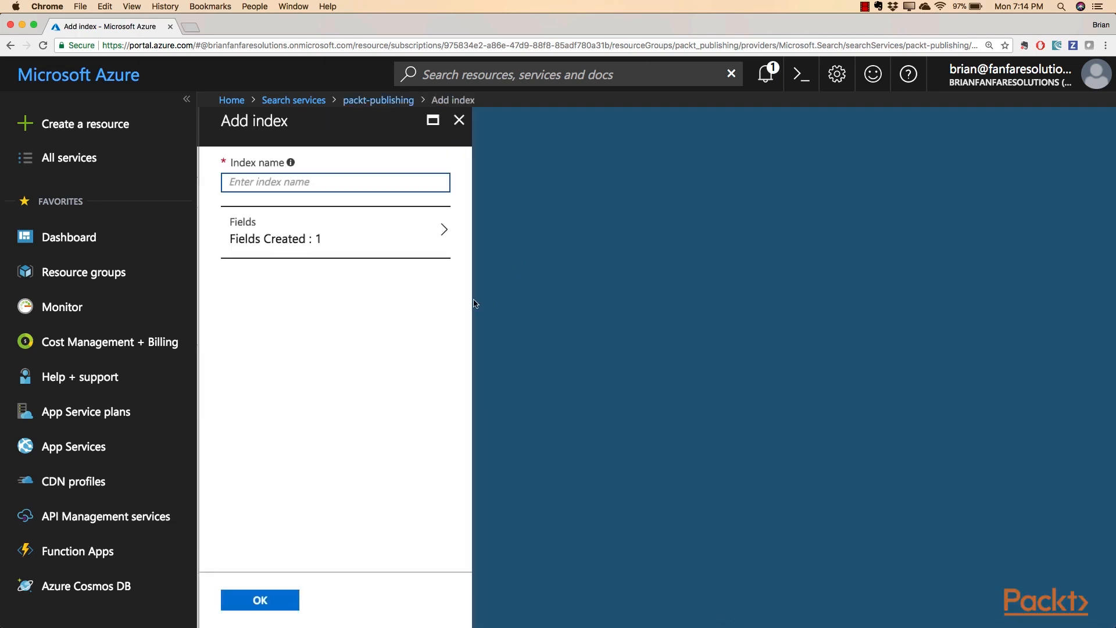
pyautogui.write('products')
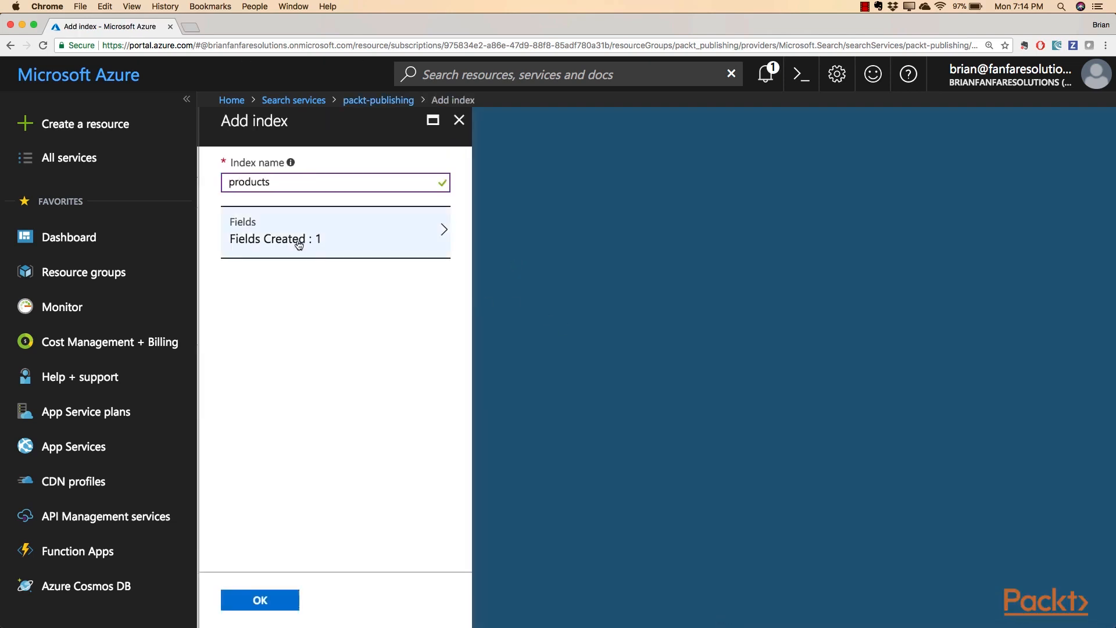
# Add the fields name and description to the products index, both of type Edm.String.
pyautogui.click(299, 244)
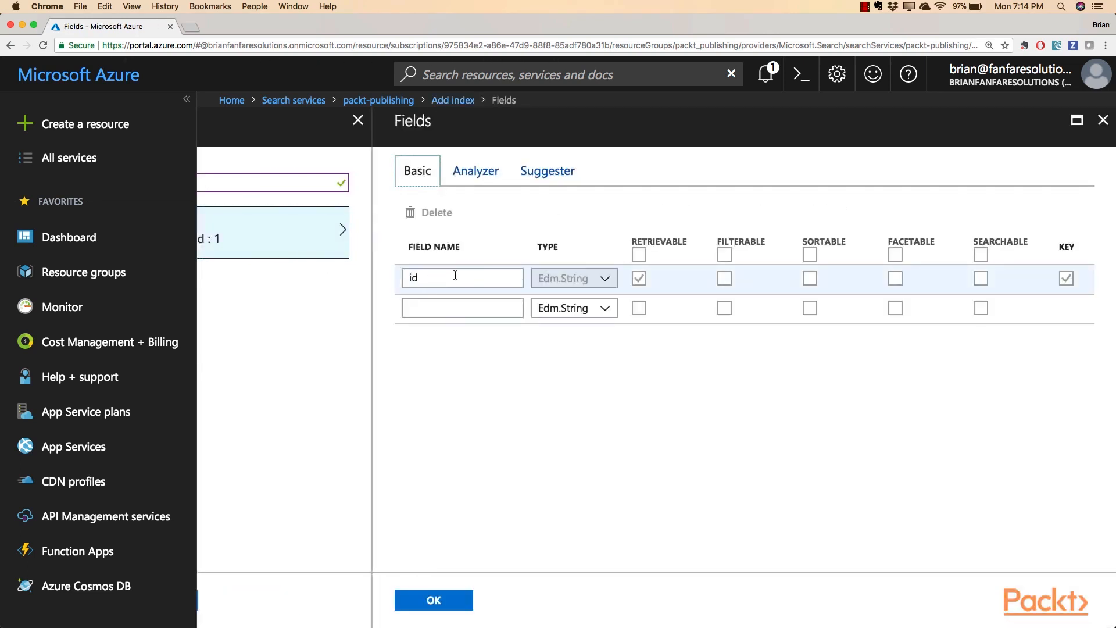
pyautogui.click(484, 307)
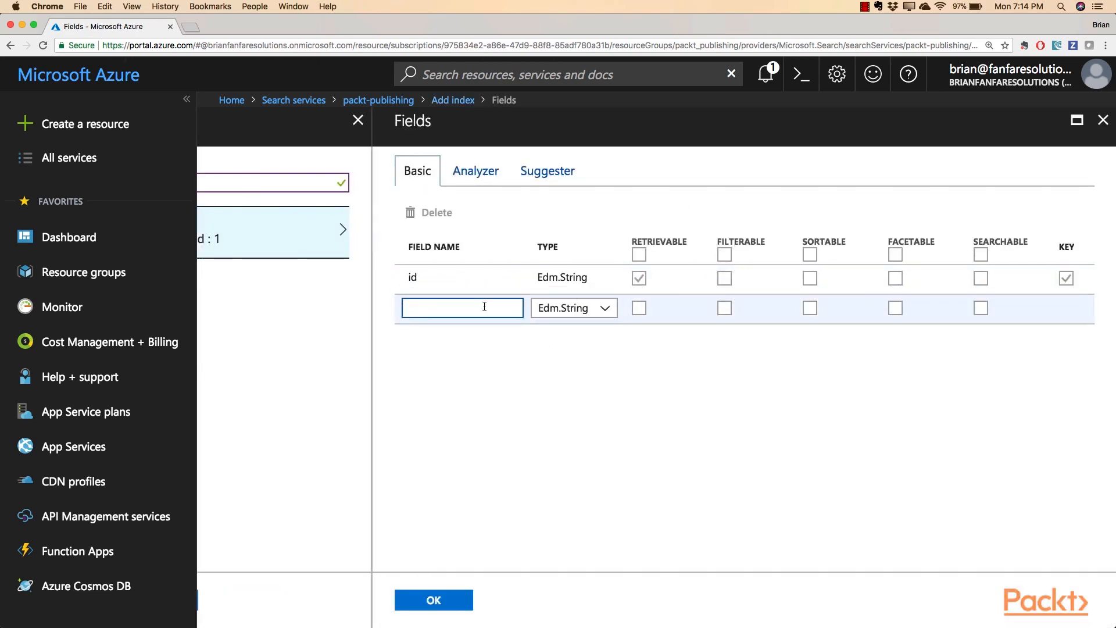
pyautogui.write('name')
pyautogui.click(449, 331)
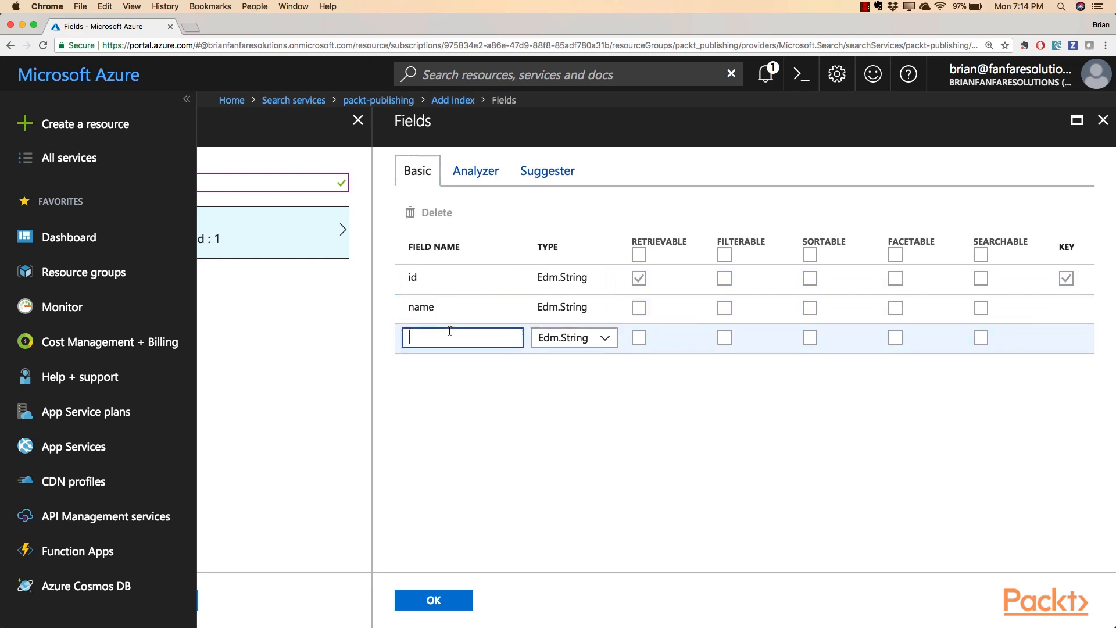
pyautogui.write('description')
pyautogui.press('Tab')
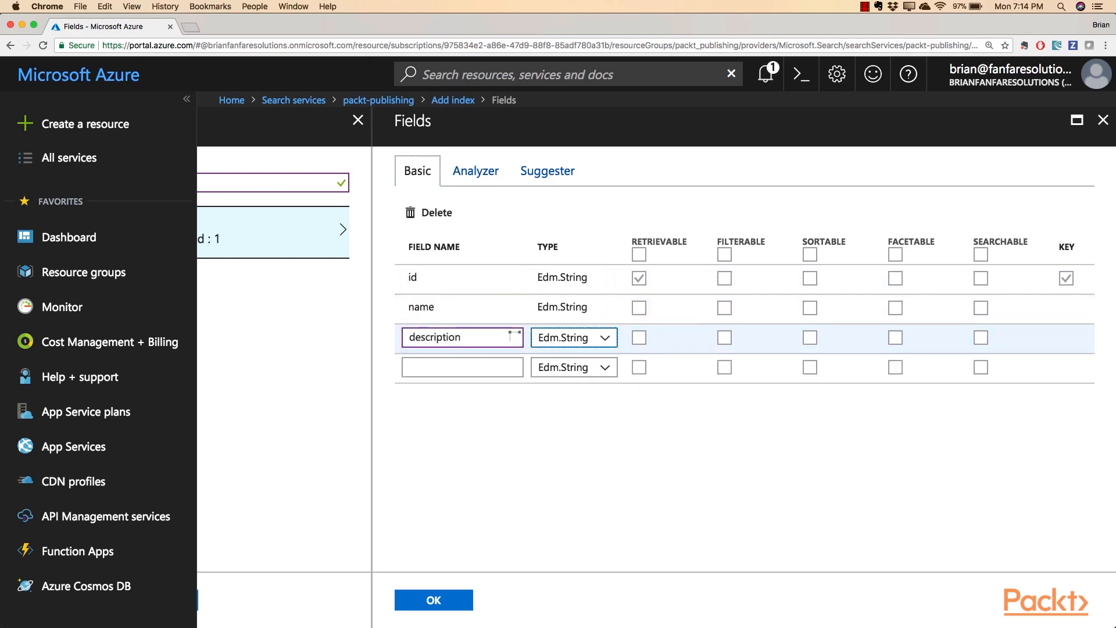
# Add a price field of type Edm.Double and accept the index's field list.
pyautogui.click(463, 370)
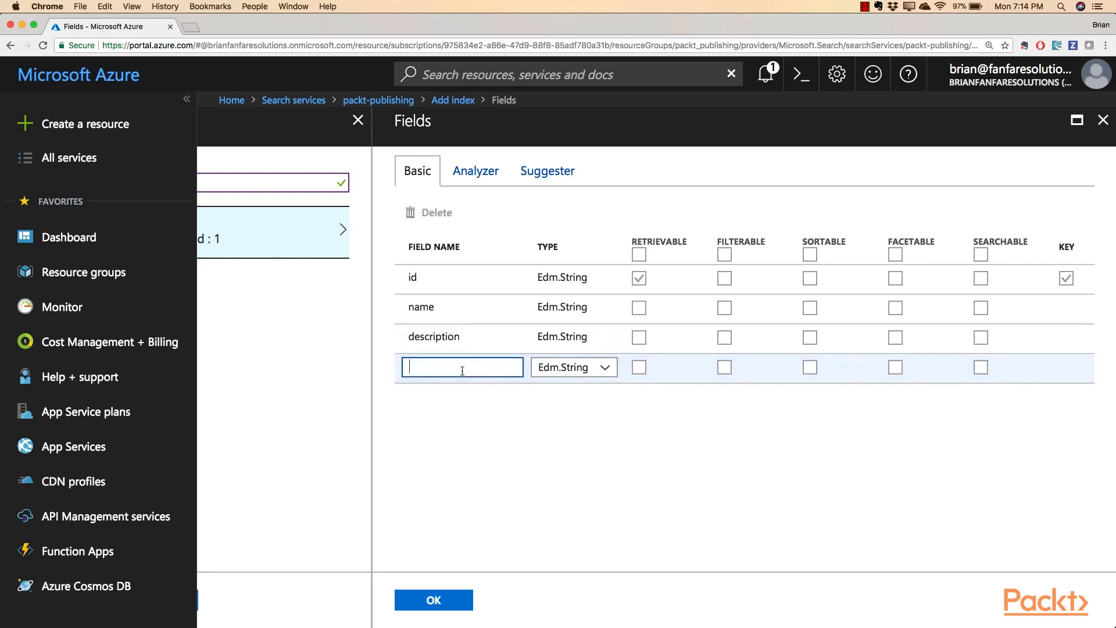
pyautogui.write('price')
pyautogui.click(604, 369)
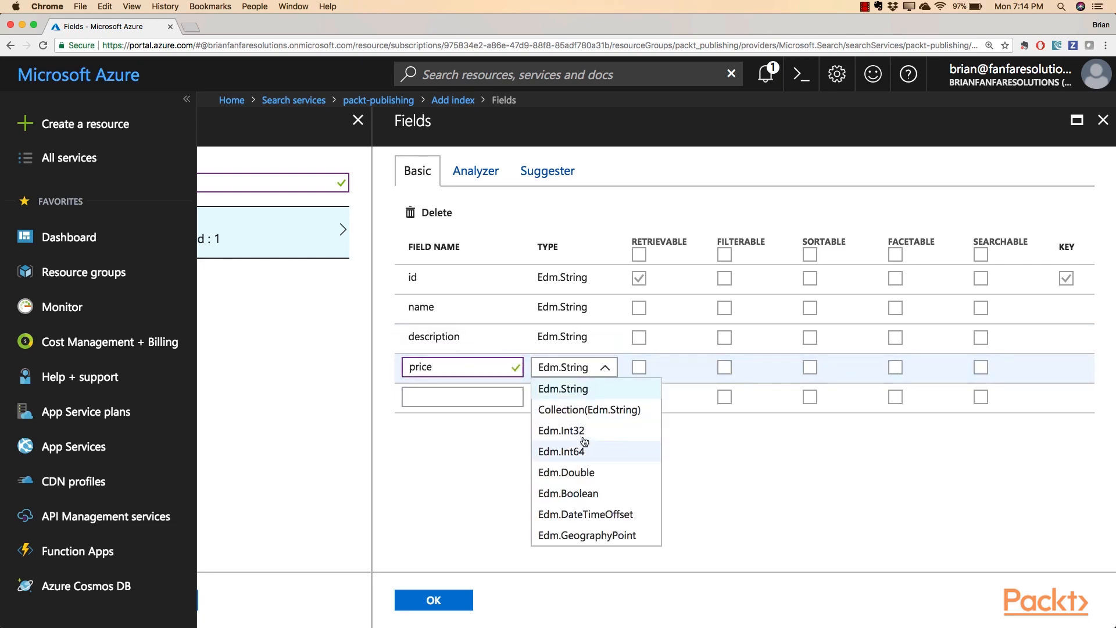
pyautogui.click(578, 471)
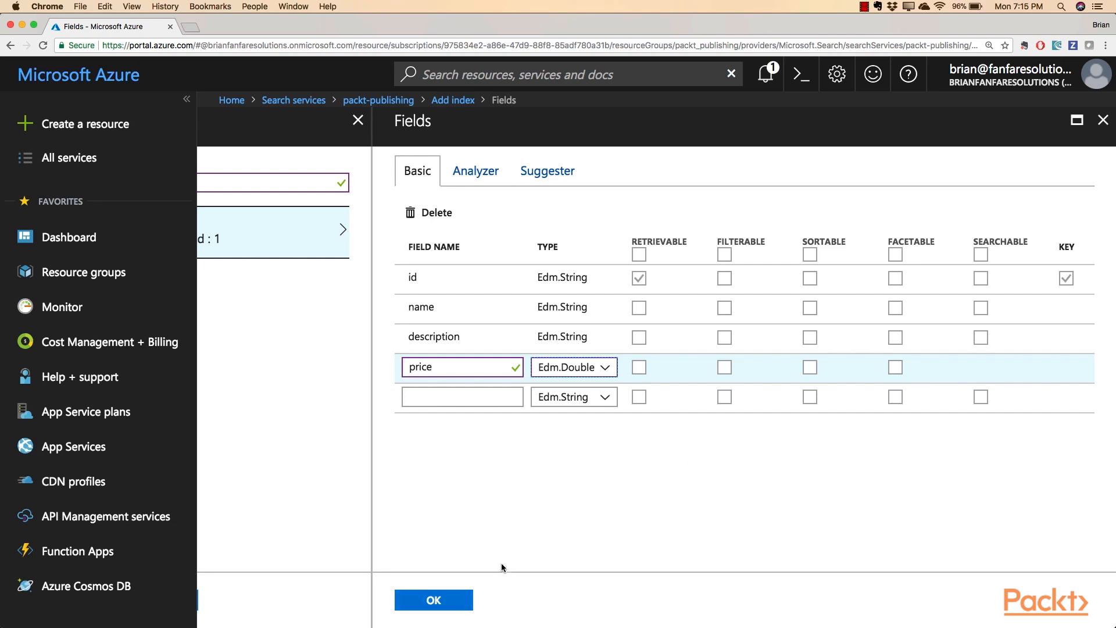
pyautogui.click(444, 598)
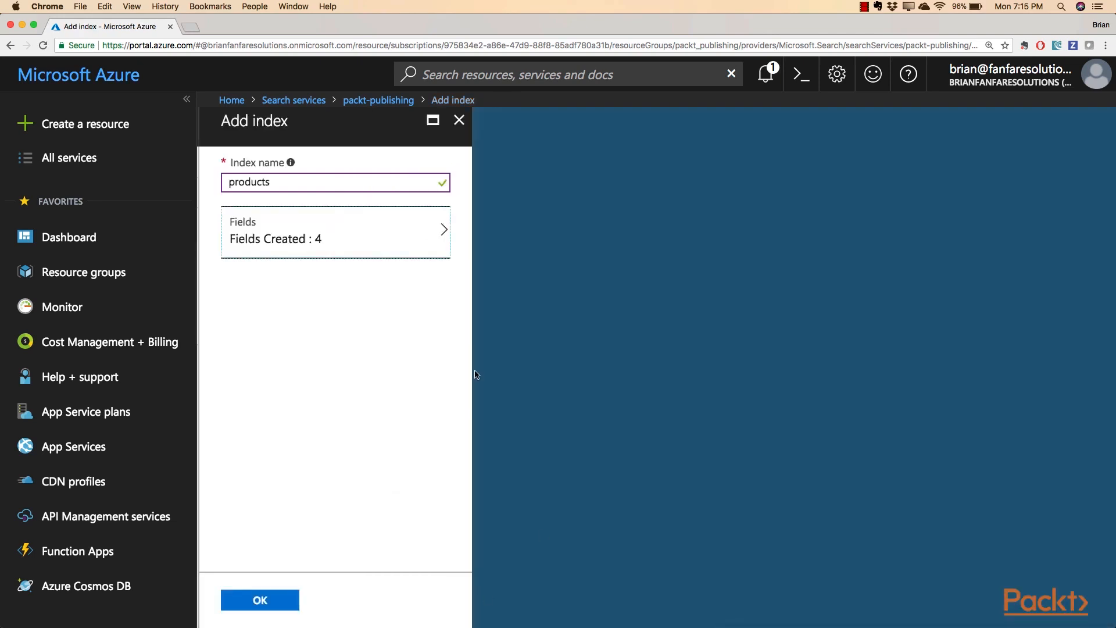
# Reopen the index fields and make name filterable and sortable, price filterable, and description searchable.
pyautogui.click(374, 247)
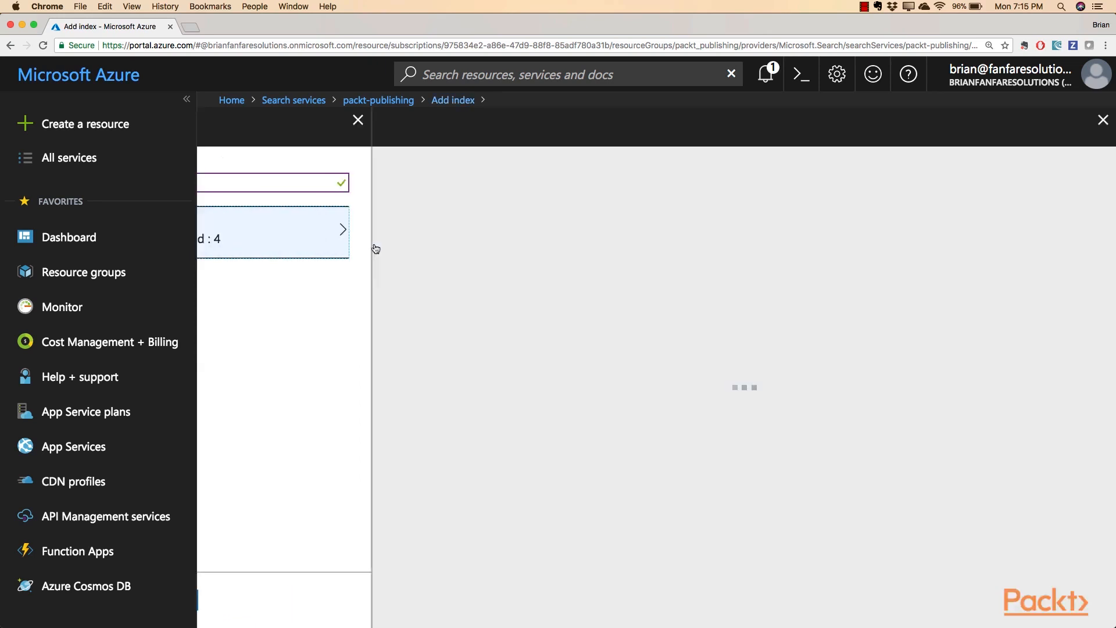
pyautogui.click(740, 370)
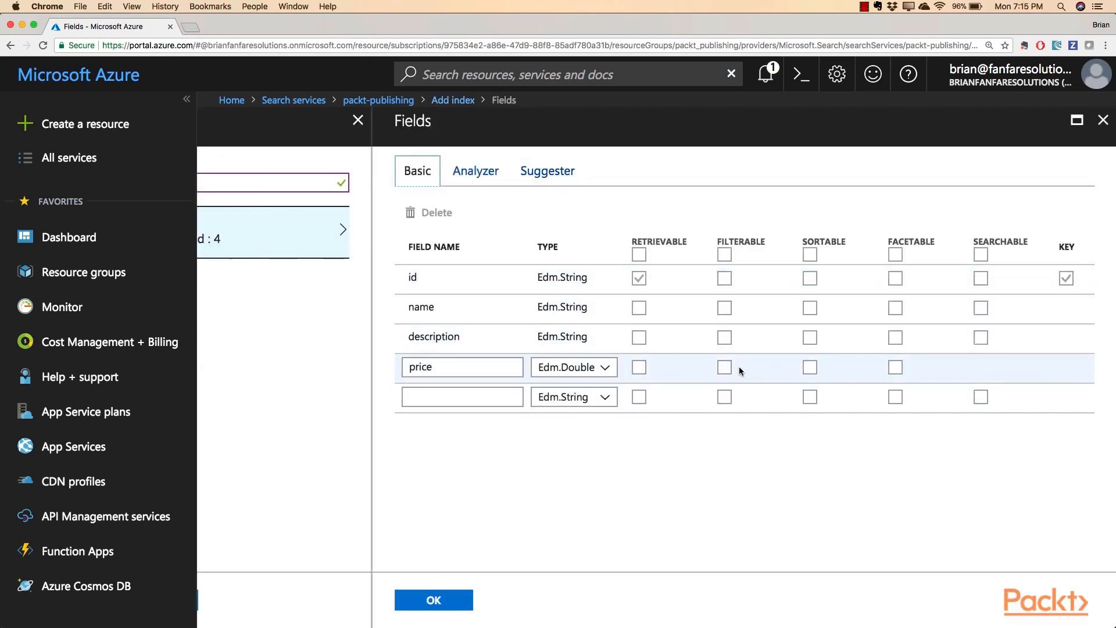
pyautogui.click(799, 346)
pyautogui.click(756, 317)
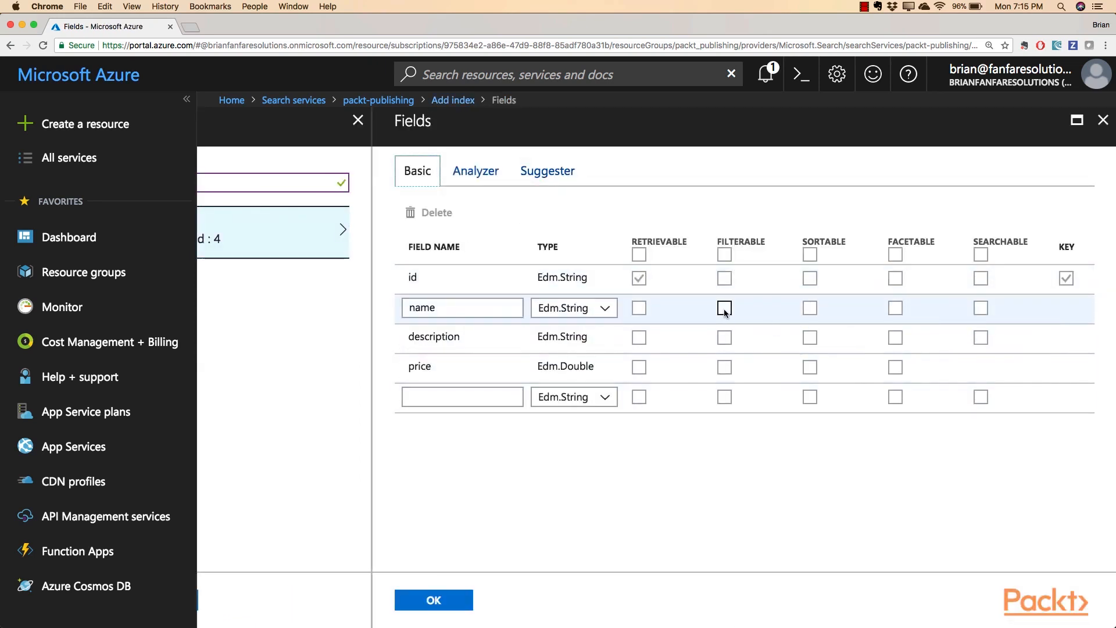
pyautogui.click(725, 308)
pyautogui.click(724, 367)
pyautogui.click(810, 308)
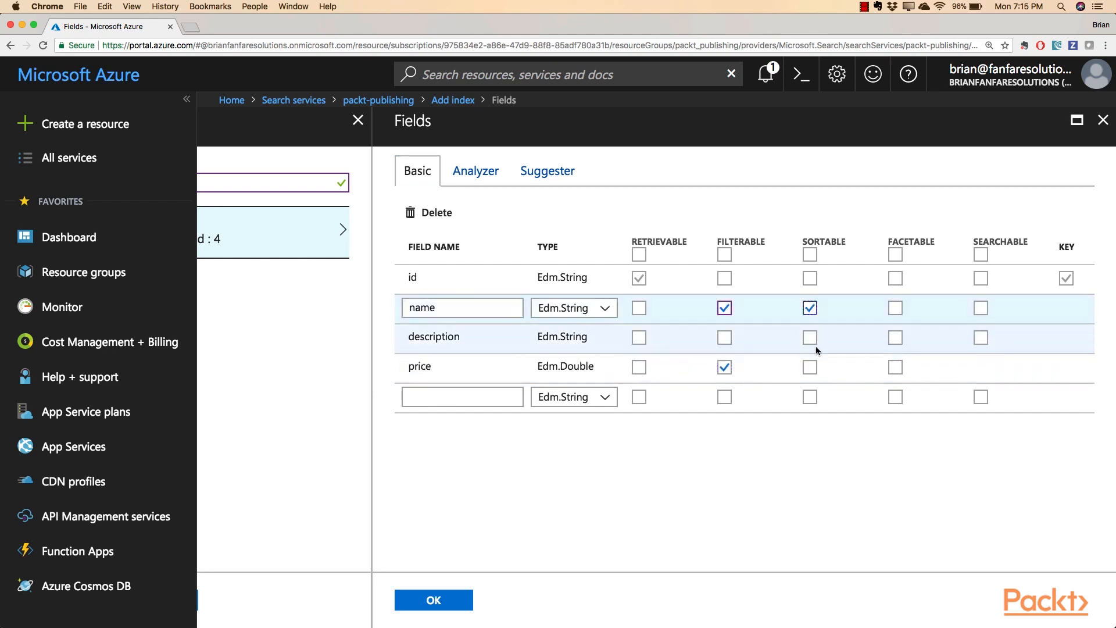
pyautogui.click(981, 338)
# Examine the language analyzers available for the description field, keeping Standard - Lucene.
pyautogui.click(469, 174)
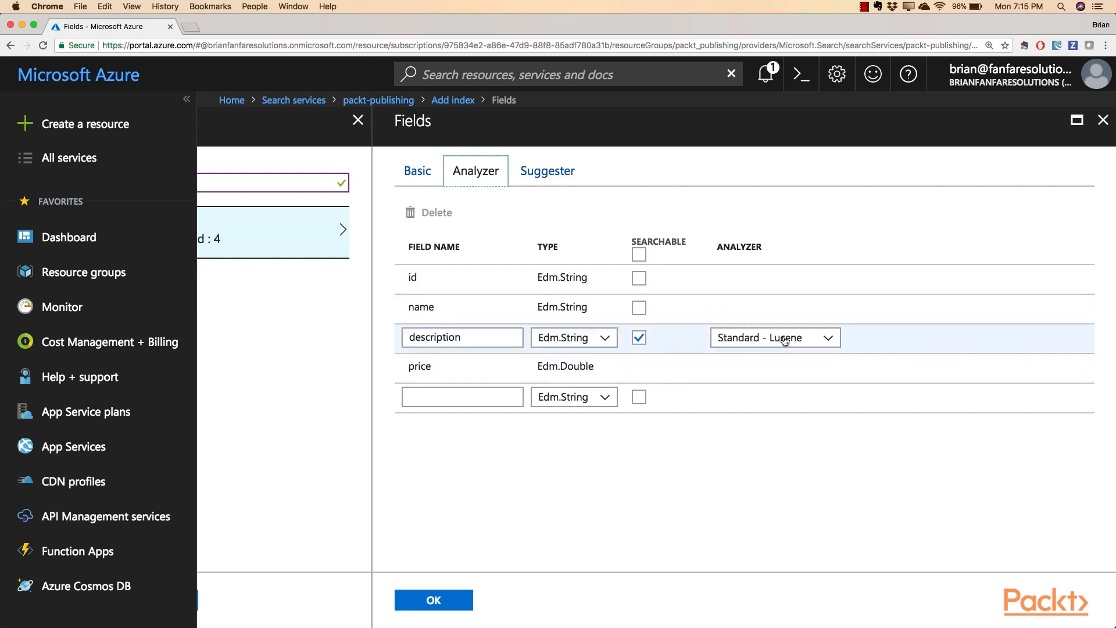
pyautogui.click(828, 338)
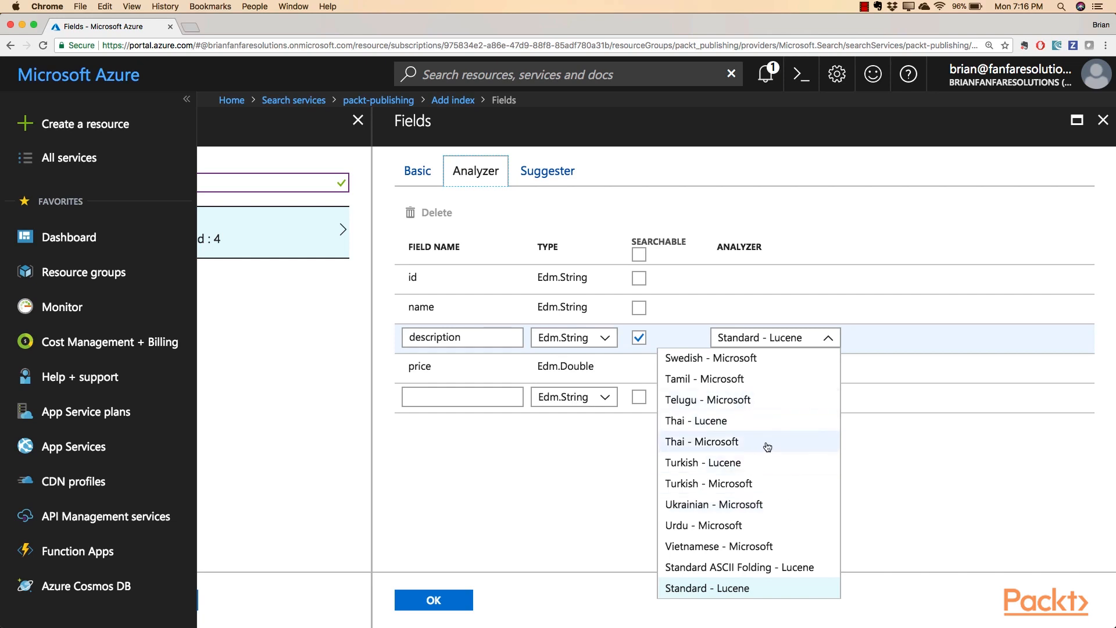
pyautogui.scroll(5, 721, 427)
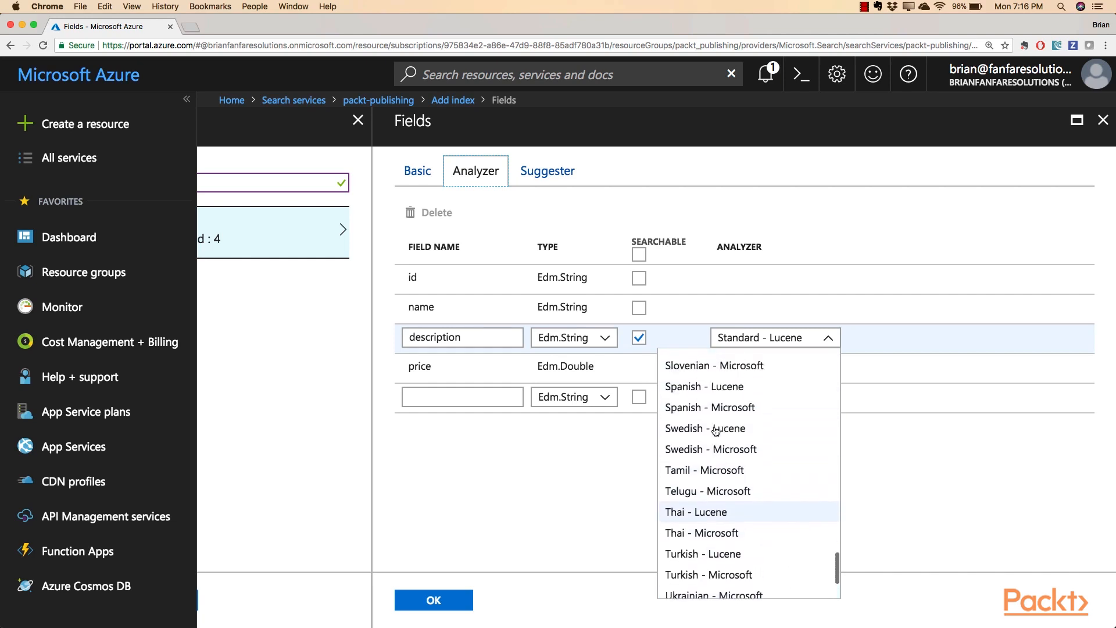
pyautogui.scroll(20, 716, 431)
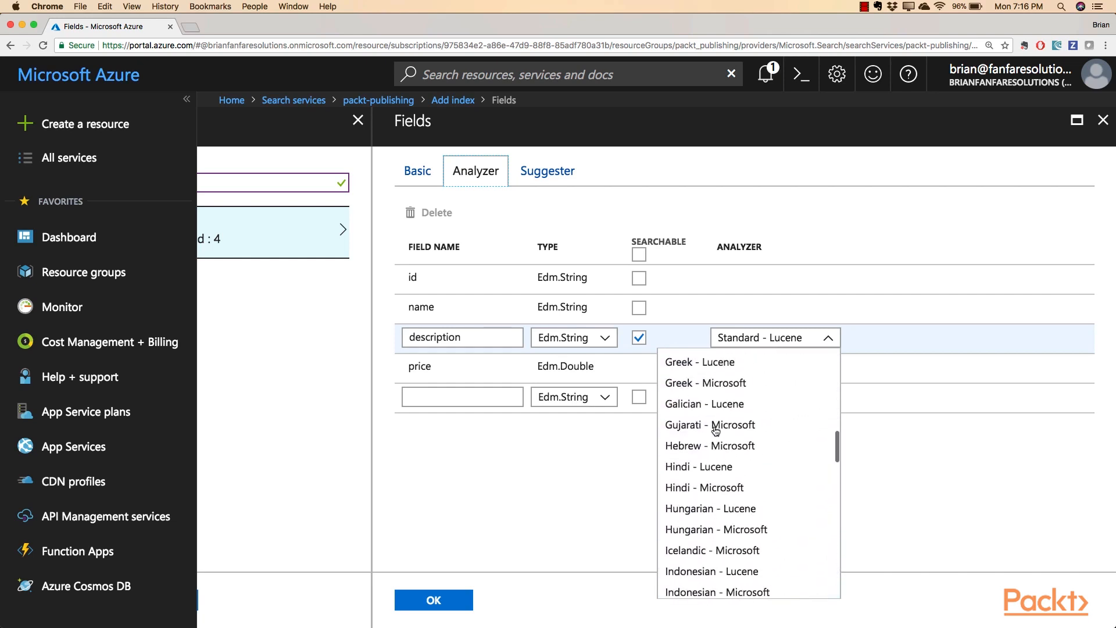
pyautogui.scroll(6, 715, 430)
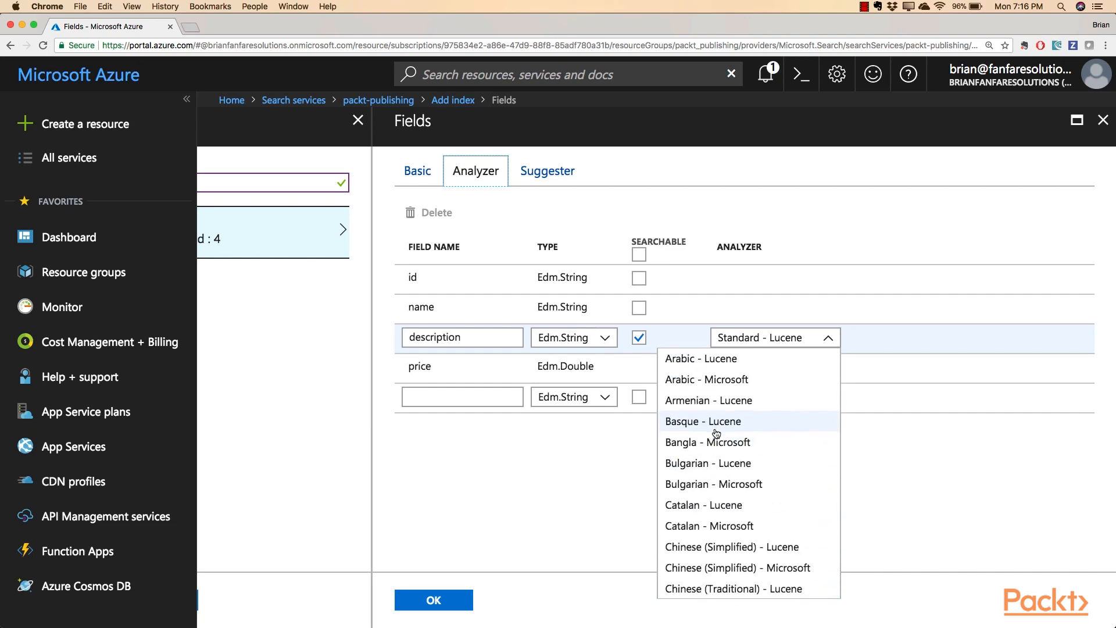
pyautogui.scroll(2, 715, 433)
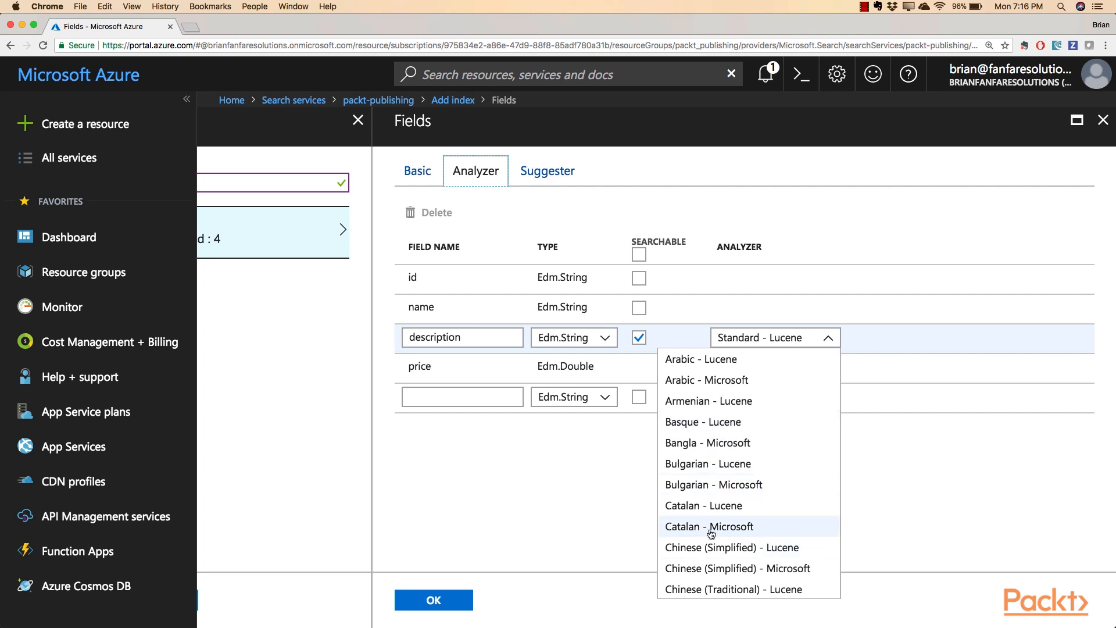
pyautogui.scroll(-20, 711, 533)
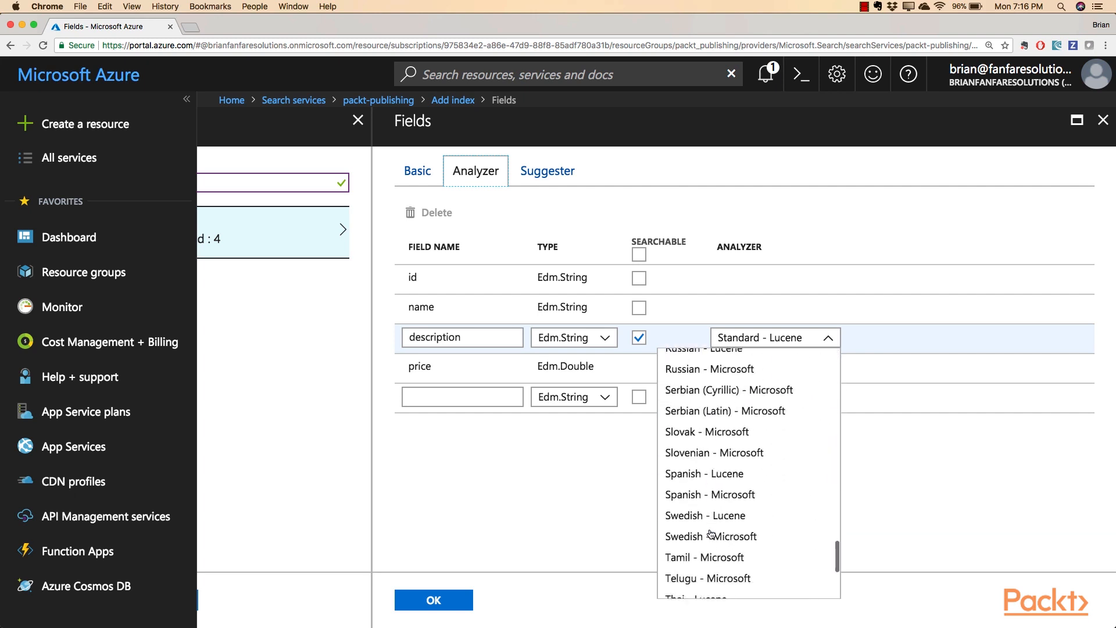
pyautogui.scroll(-3, 710, 532)
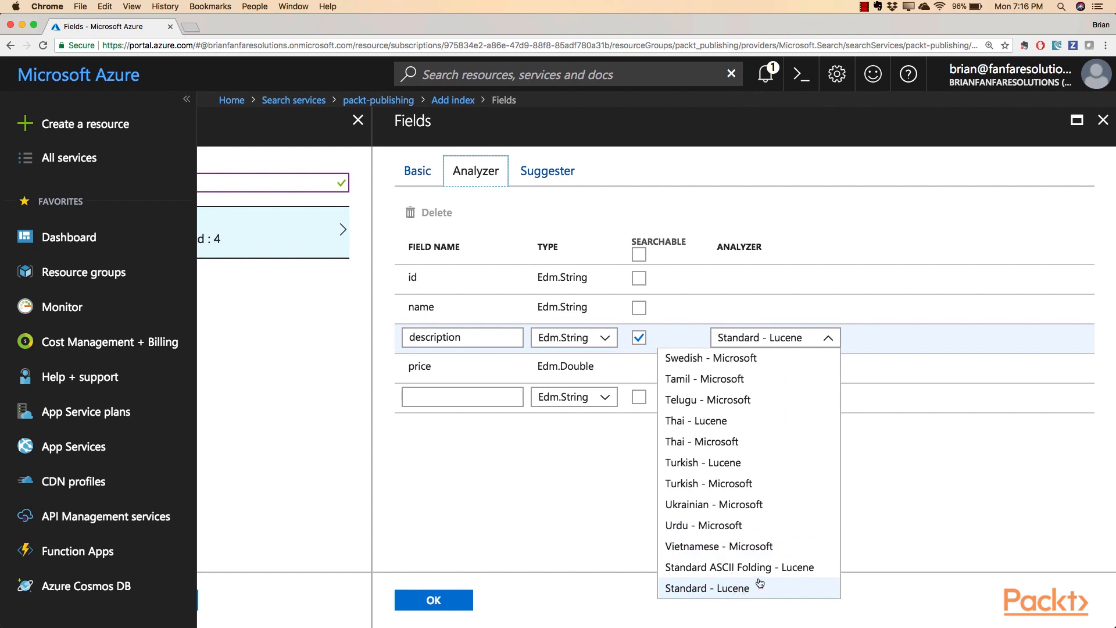
pyautogui.click(644, 347)
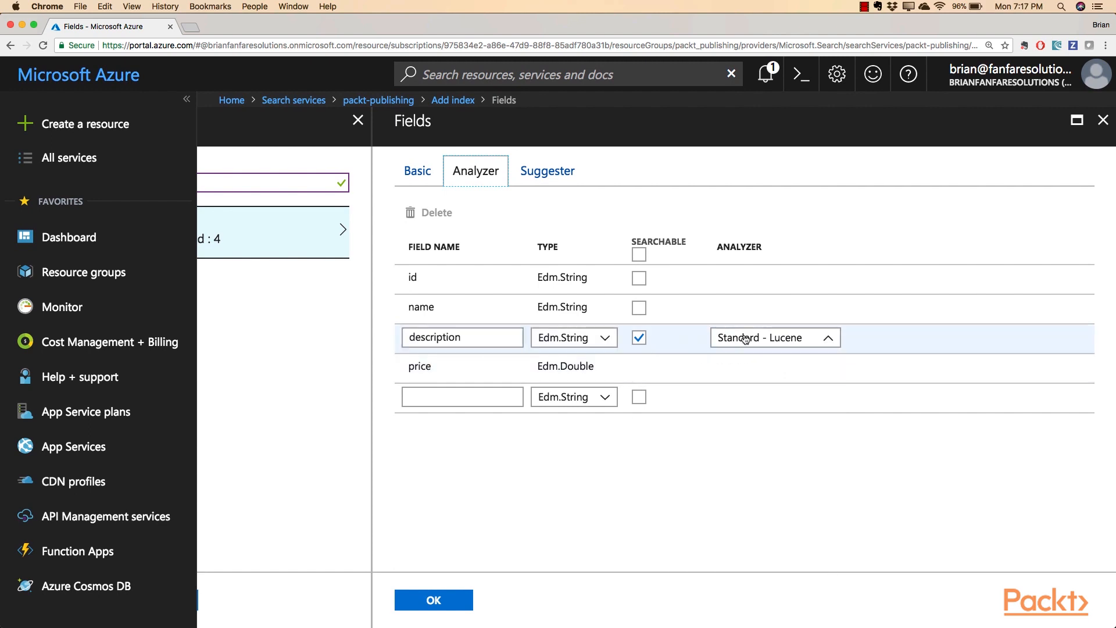
pyautogui.click(829, 337)
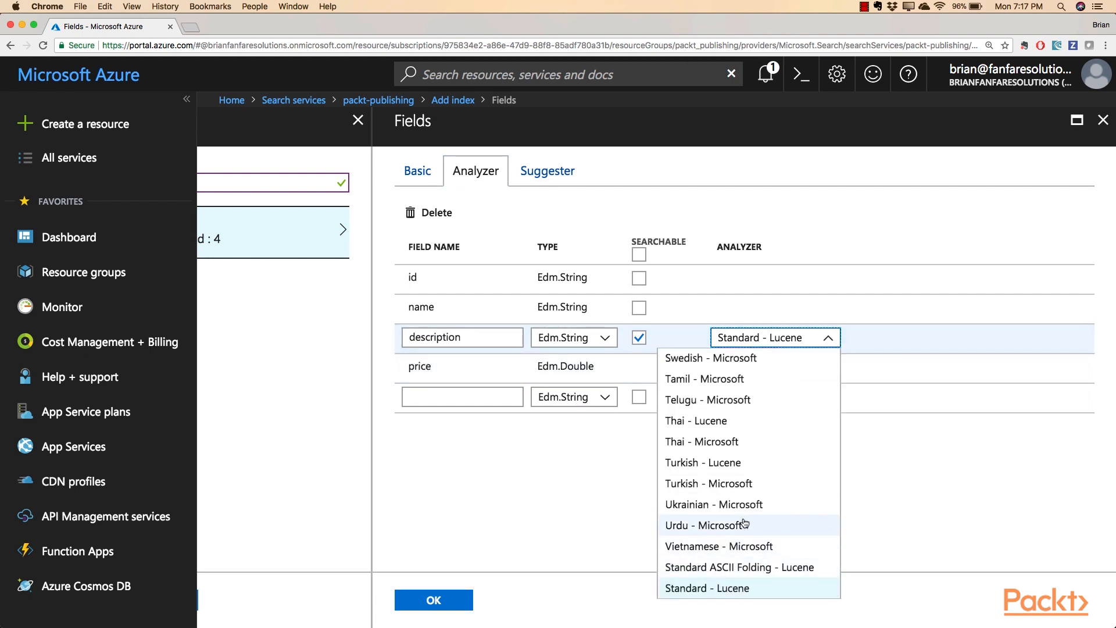
pyautogui.click(559, 518)
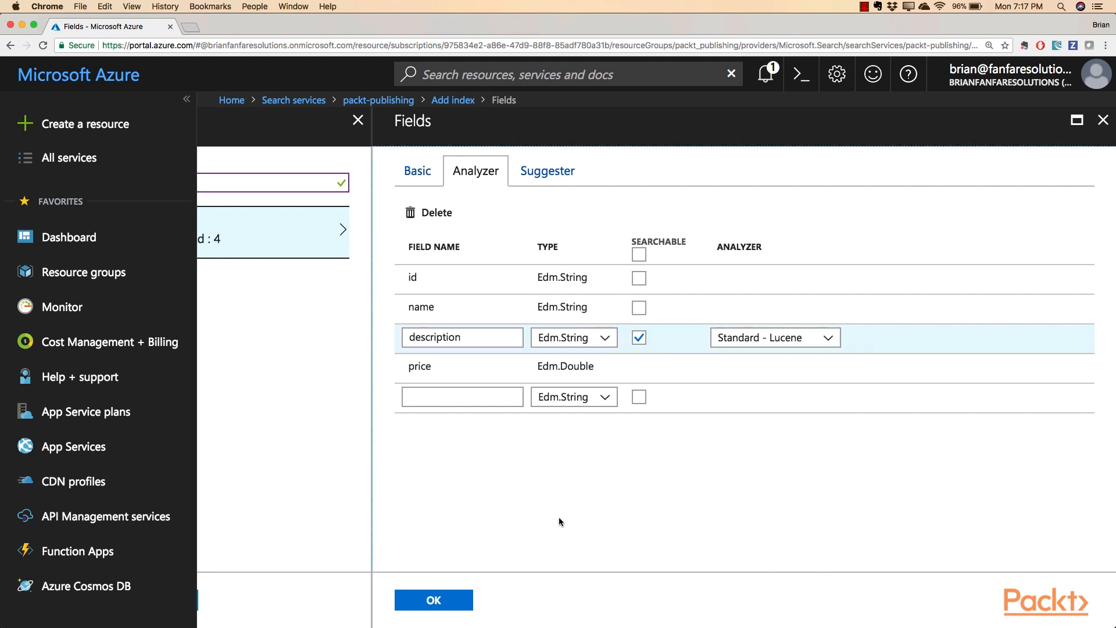
# Check the suggester search mode options without choosing one, then accept the field settings and create the products index.
pyautogui.click(539, 175)
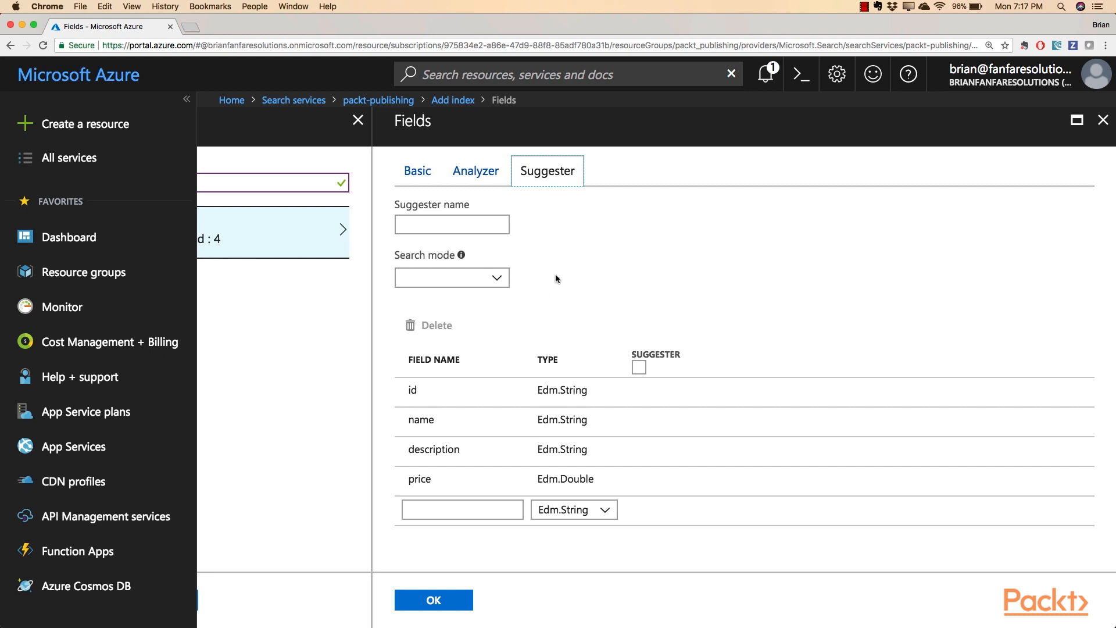
pyautogui.click(497, 279)
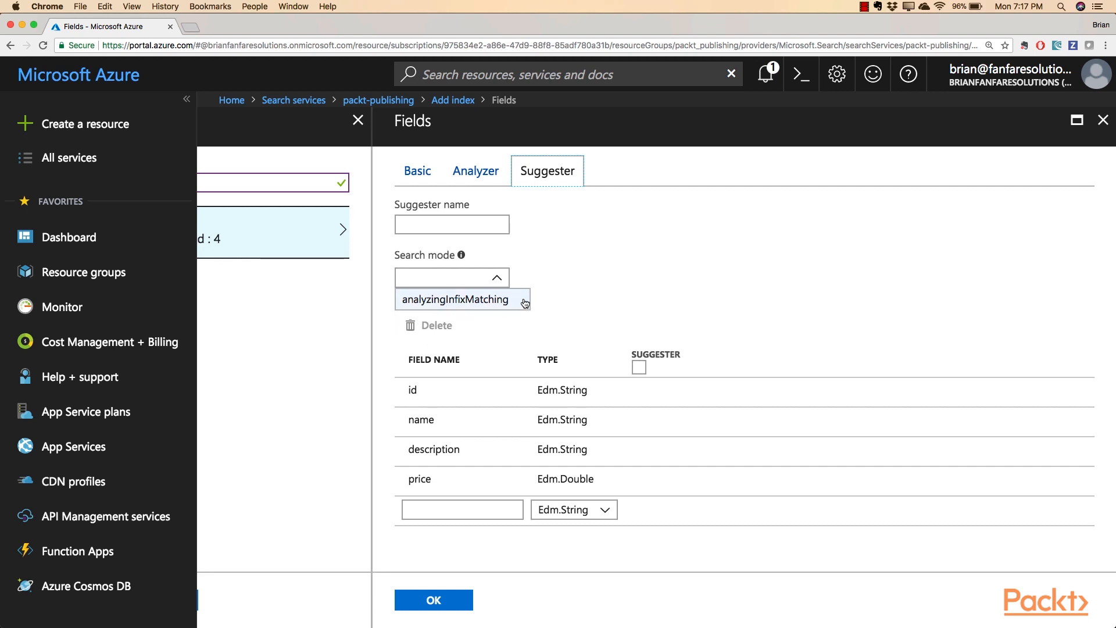
pyautogui.click(566, 284)
pyautogui.click(430, 605)
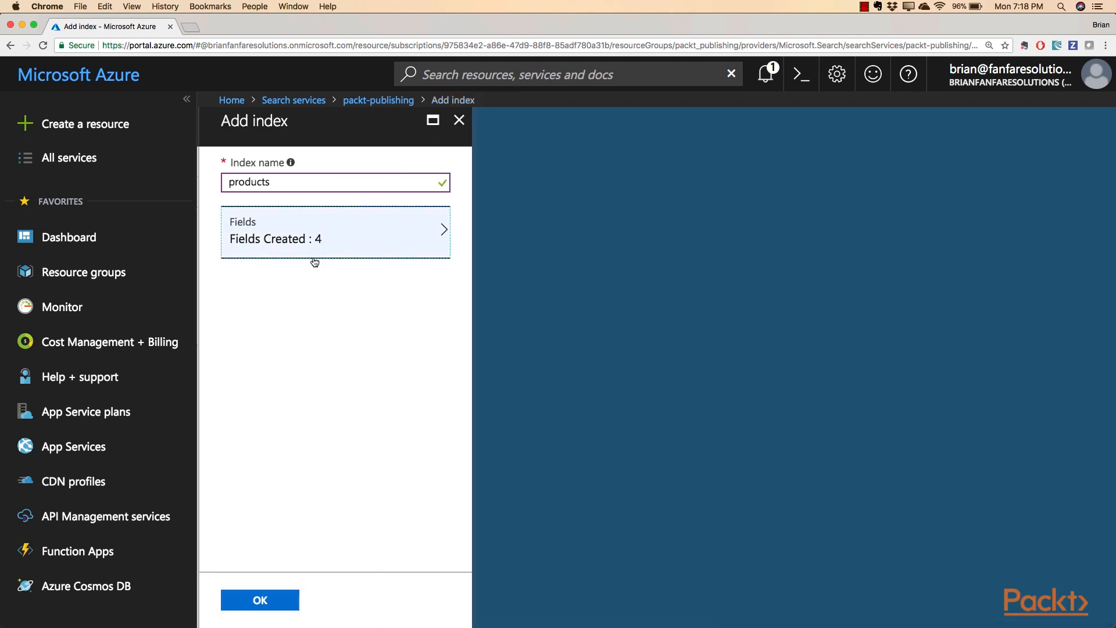
pyautogui.click(262, 603)
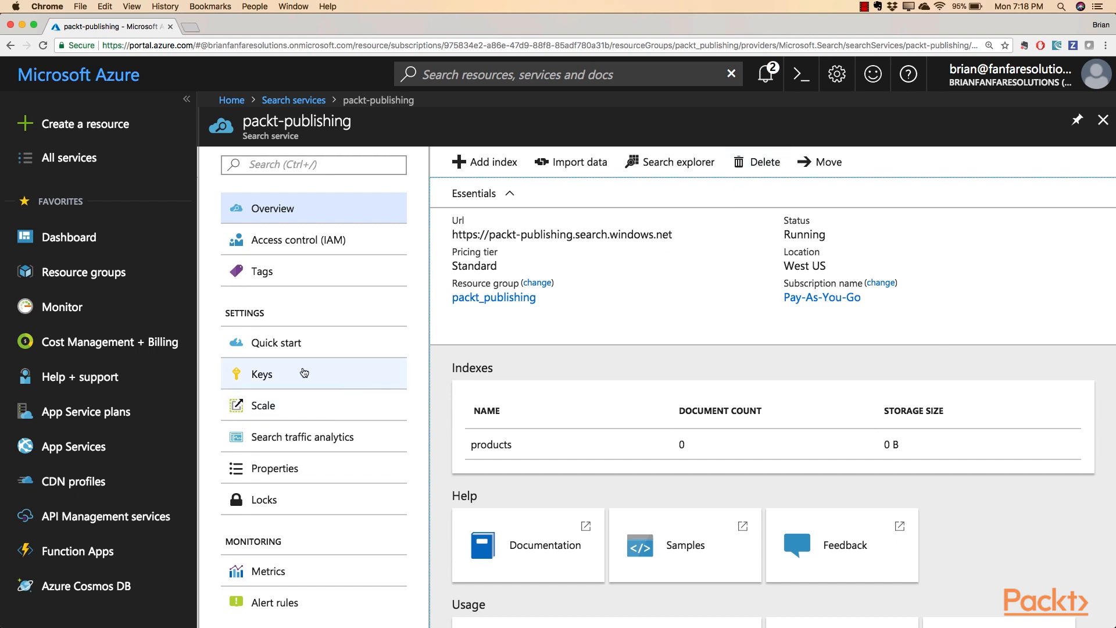
# Examine the packt-publishing service's admin keys and its list of query keys.
pyautogui.click(304, 373)
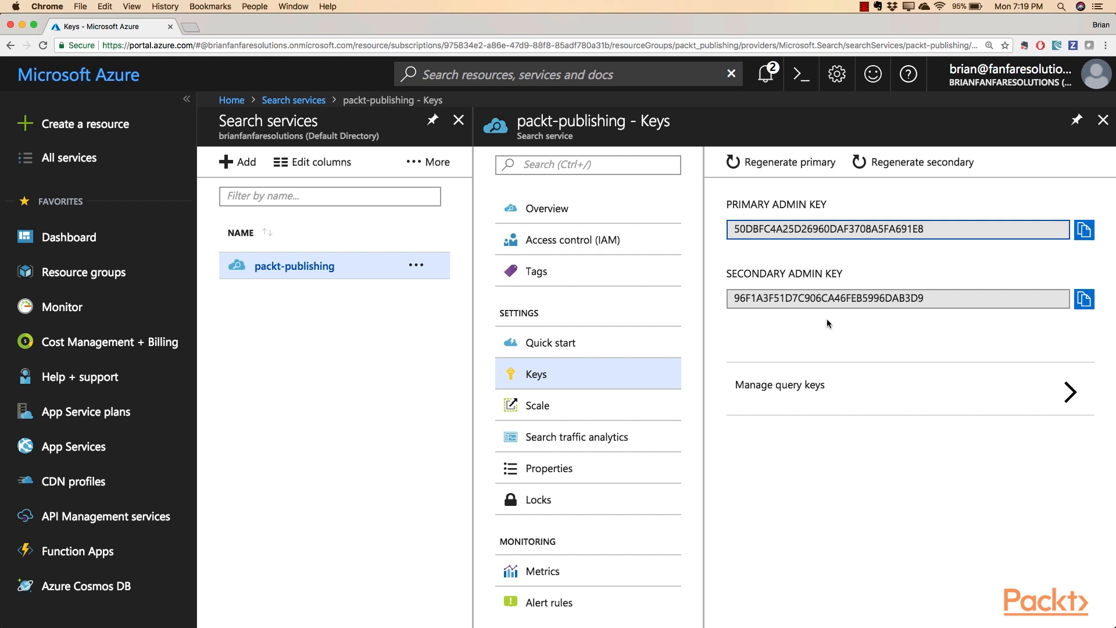
pyautogui.click(802, 408)
pyautogui.click(403, 247)
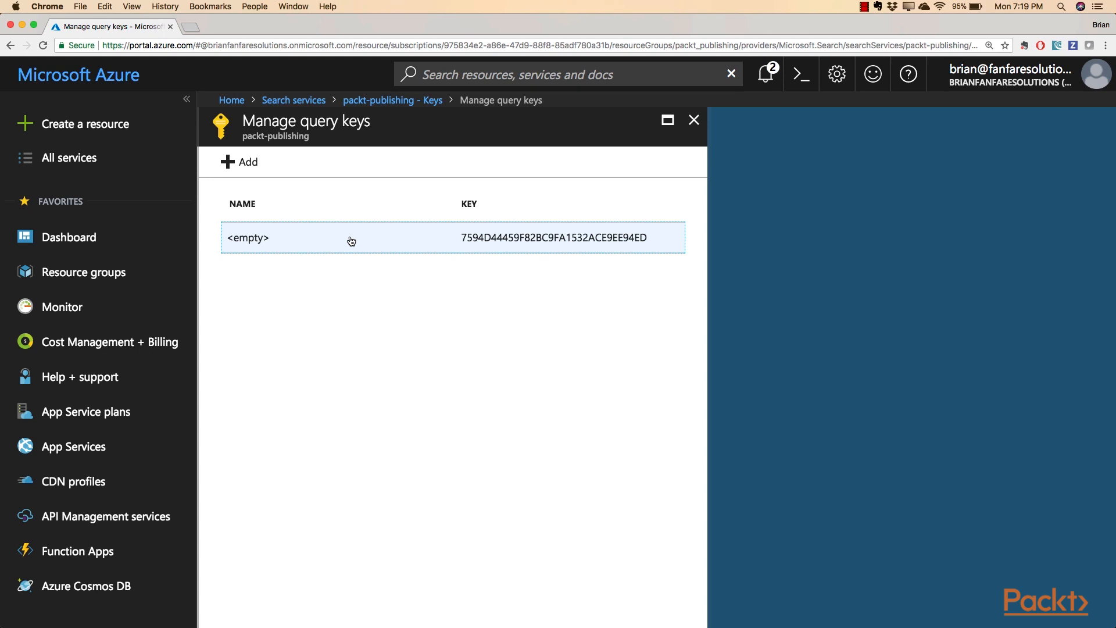
pyautogui.click(694, 119)
# Examine the replica and partition scaling options and the search traffic analytics setup for the packt-publishing service.
pyautogui.click(563, 347)
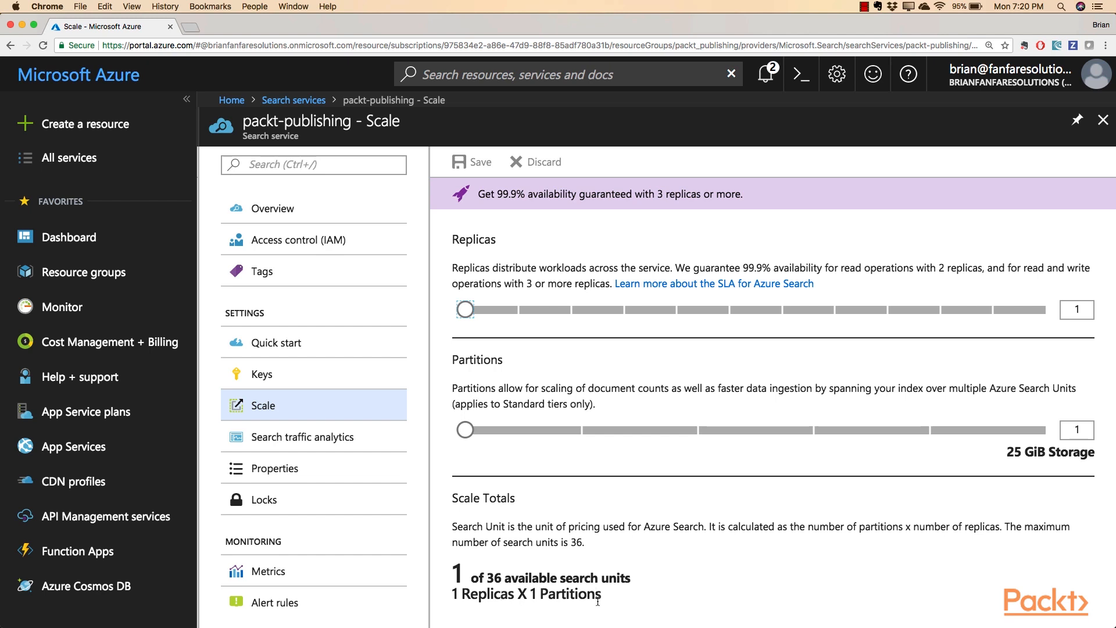
pyautogui.click(271, 438)
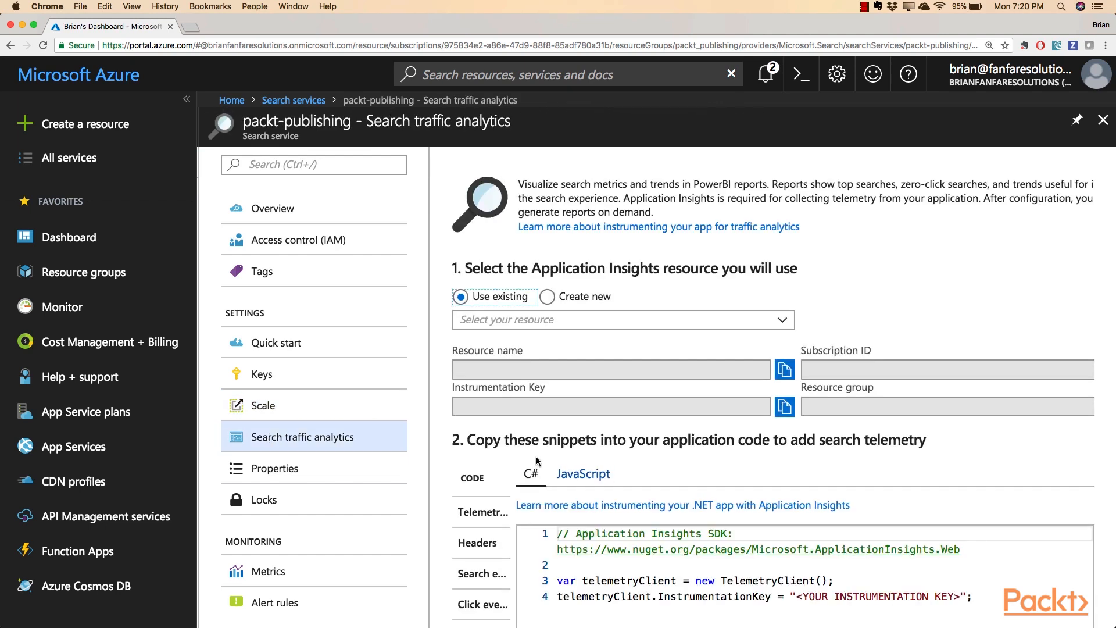
pyautogui.scroll(-3, 857, 327)
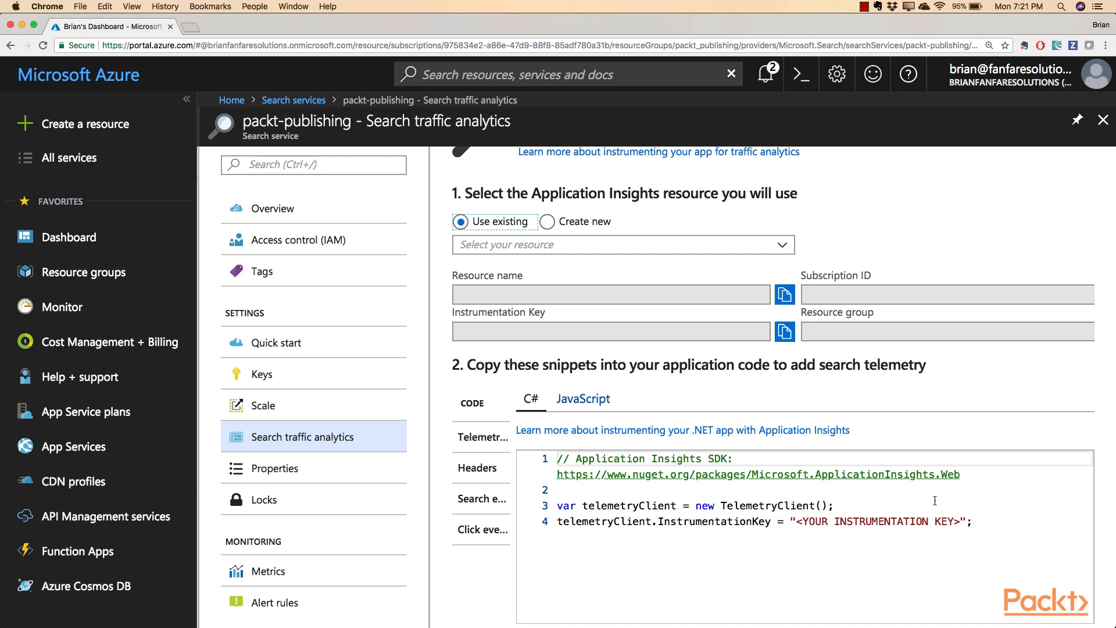
# Examine the monitoring options of the packt-publishing service and its available metrics.
pyautogui.scroll(-5, 278, 406)
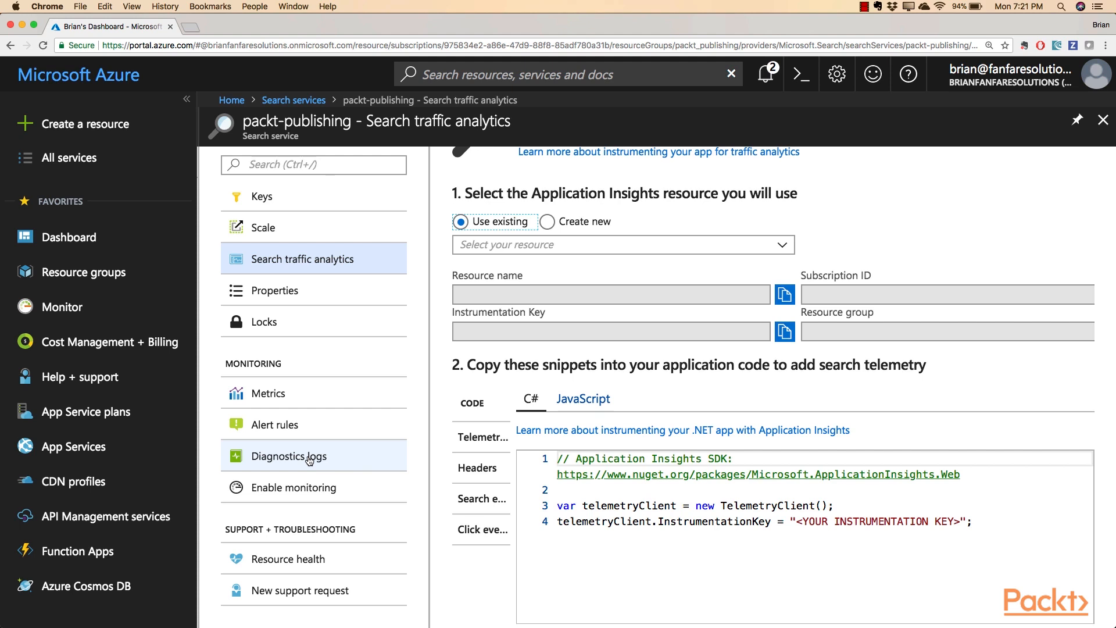
pyautogui.click(266, 401)
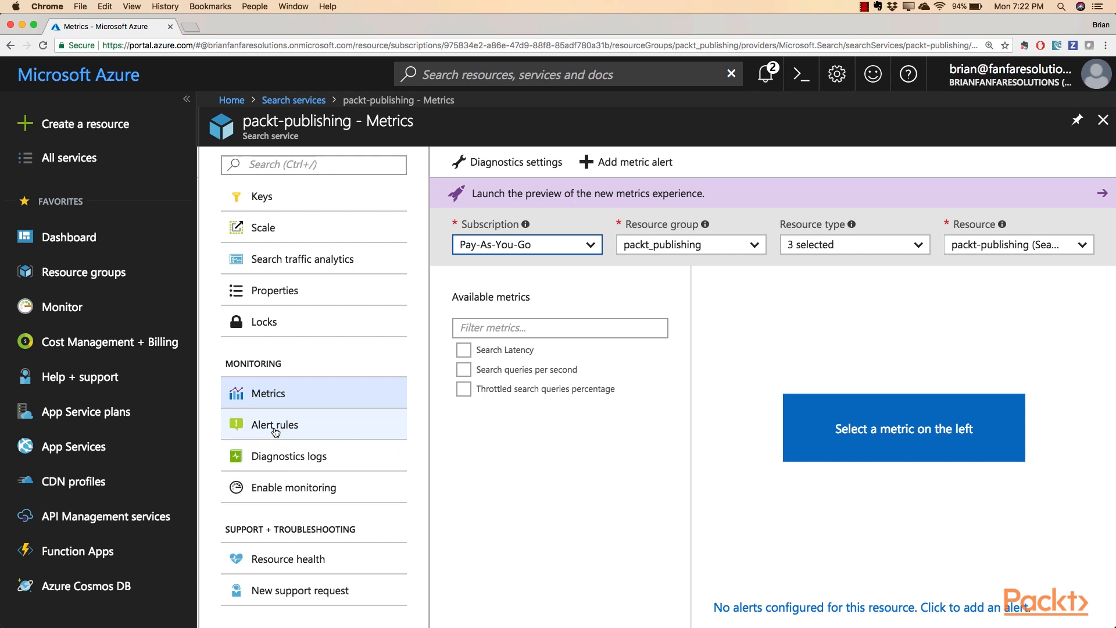
pyautogui.scroll(3, 288, 357)
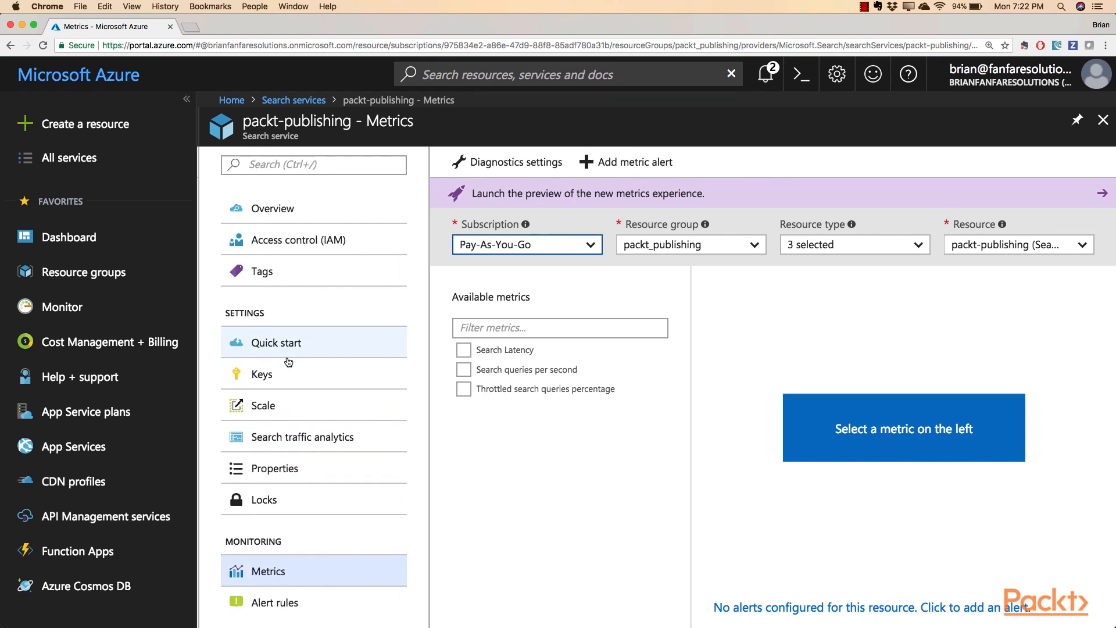